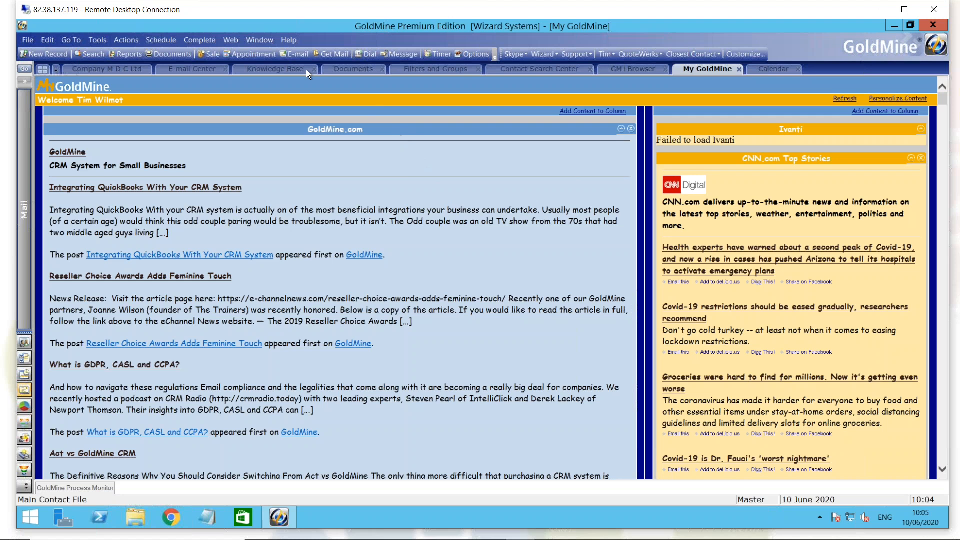
Step: Open the My GoldMine page and examine the column schemes available in its personalization layout settings
left_click(233, 41)
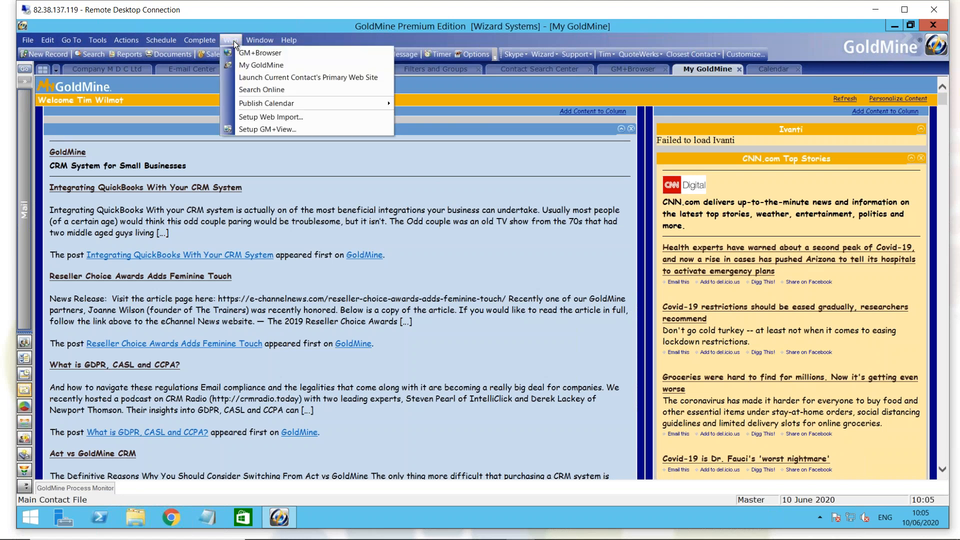
left_click(287, 65)
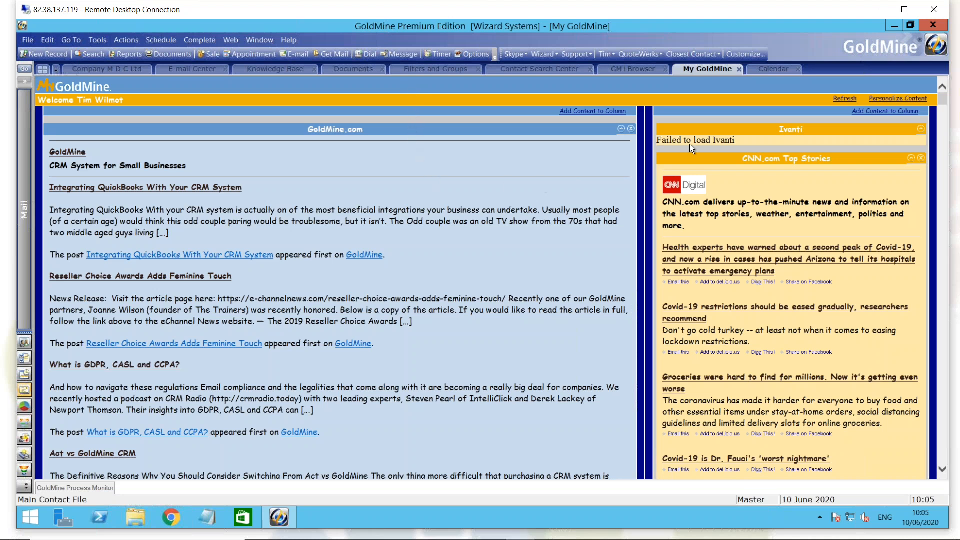
left_click(890, 103)
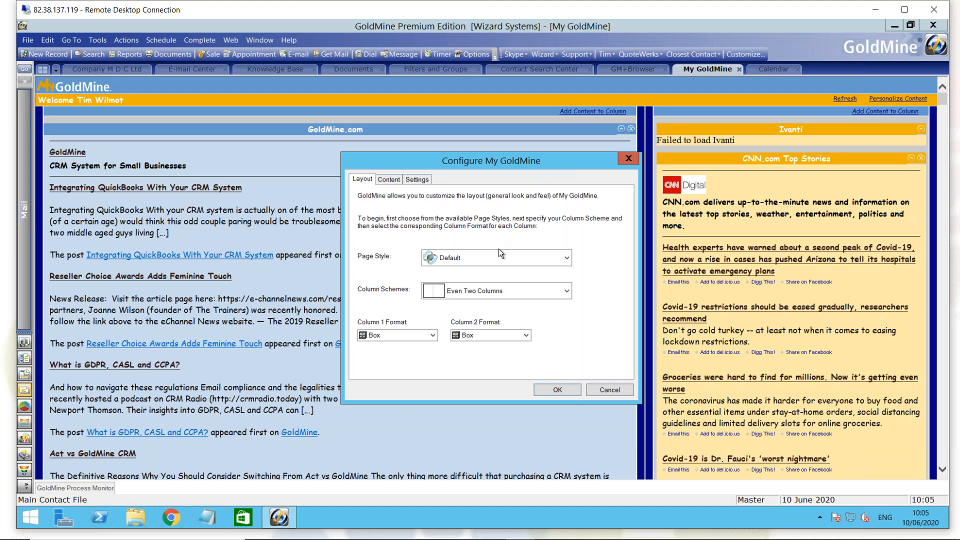
left_click(503, 292)
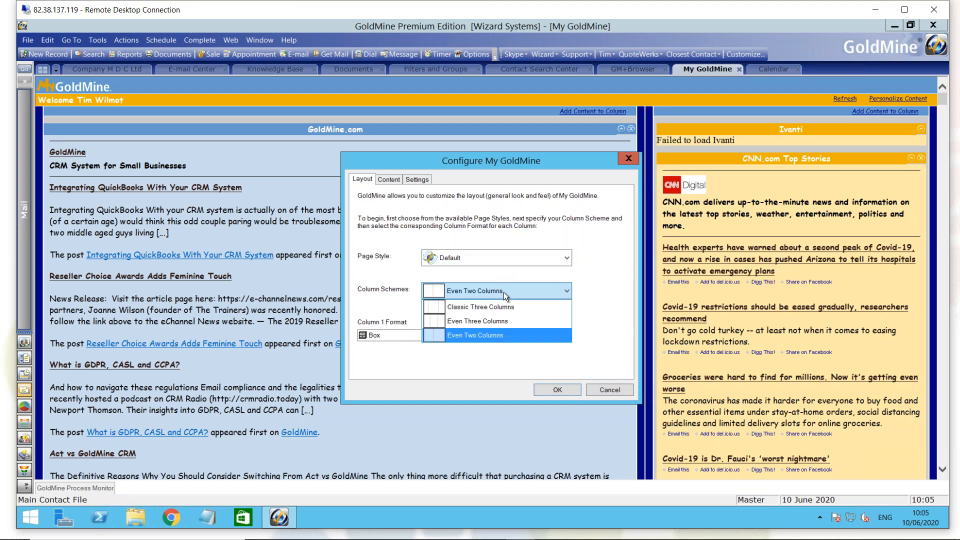
left_click(608, 268)
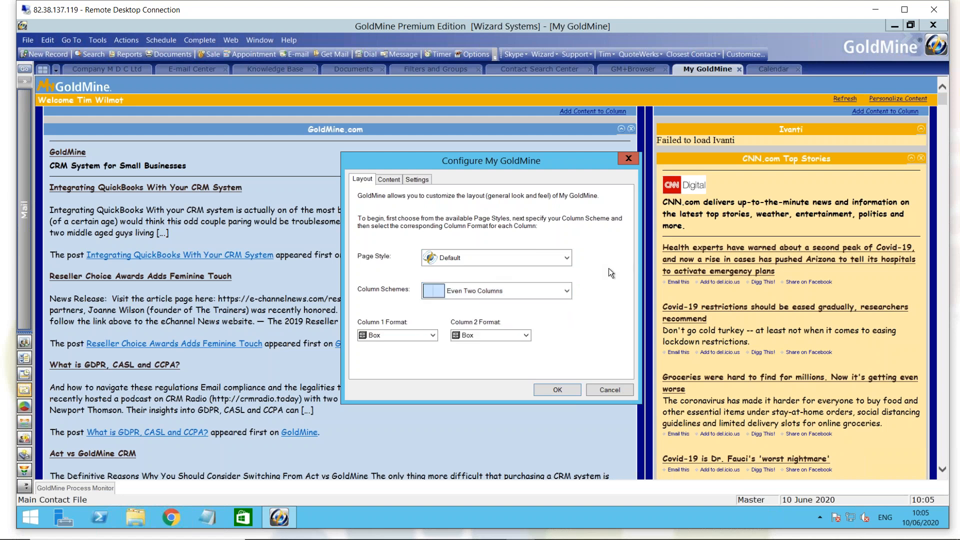
Step: Review the content items assigned to Column 1 and Column 2, and leave the configuration without saving
left_click(384, 179)
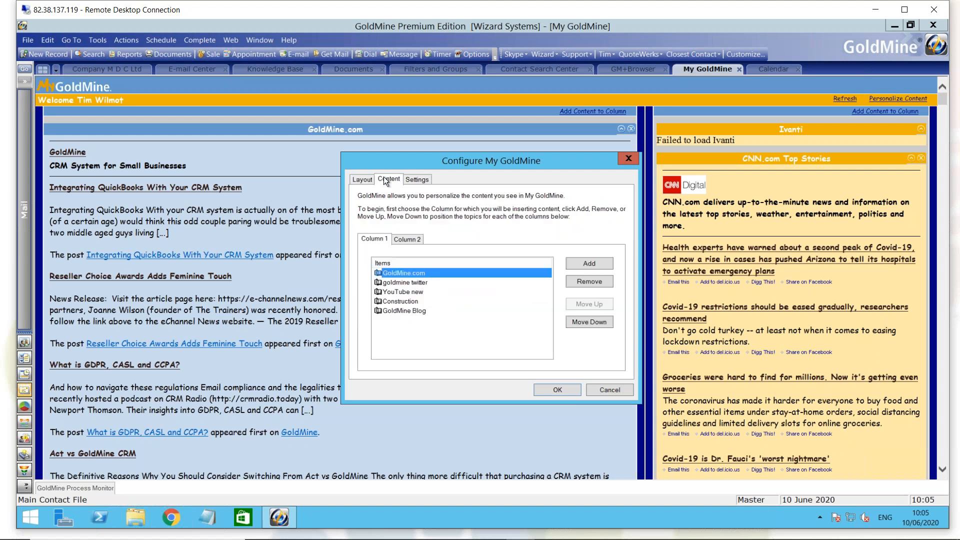
left_click(398, 239)
left_click(379, 240)
left_click(608, 388)
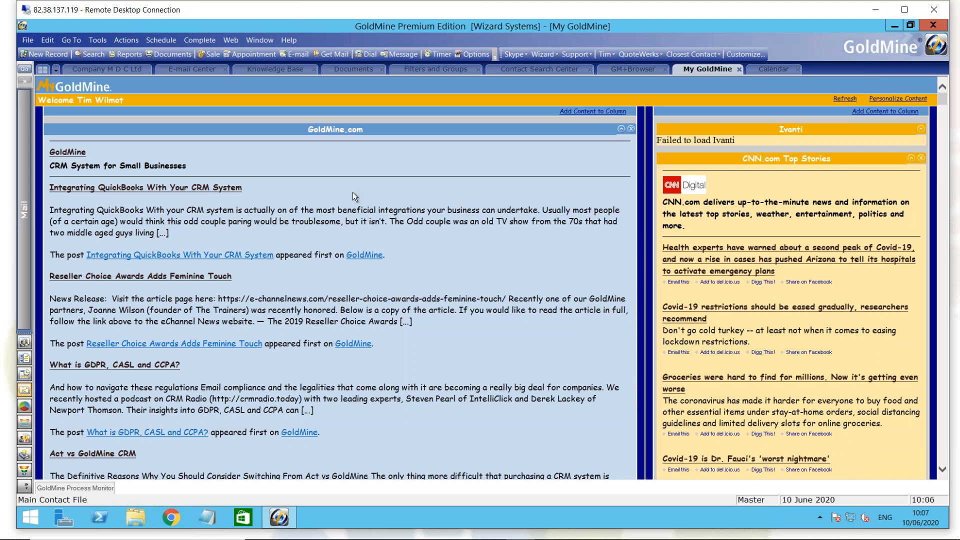
Step: Collapse the GoldMine.com, Goldmine Twitter and YouTube New feeds in the first column
left_click(621, 129)
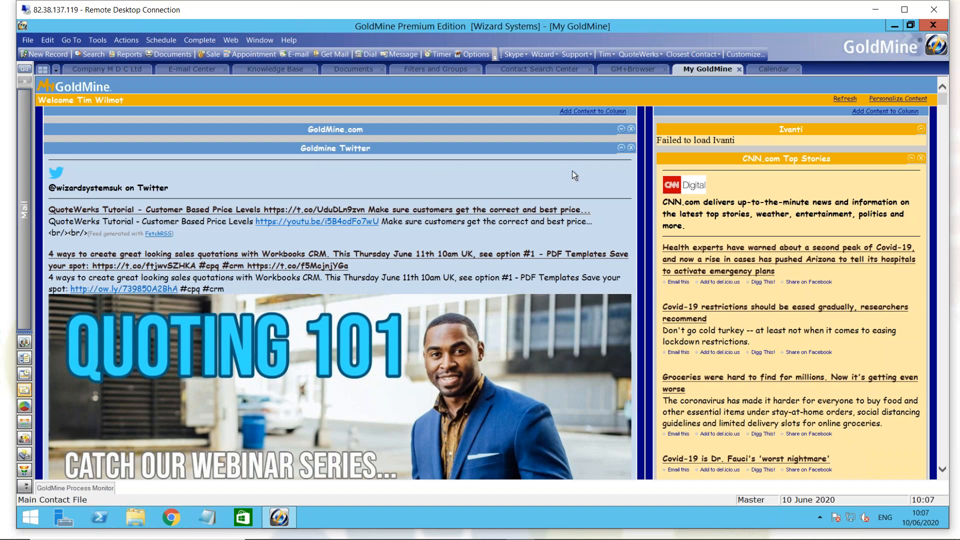
left_click(620, 148)
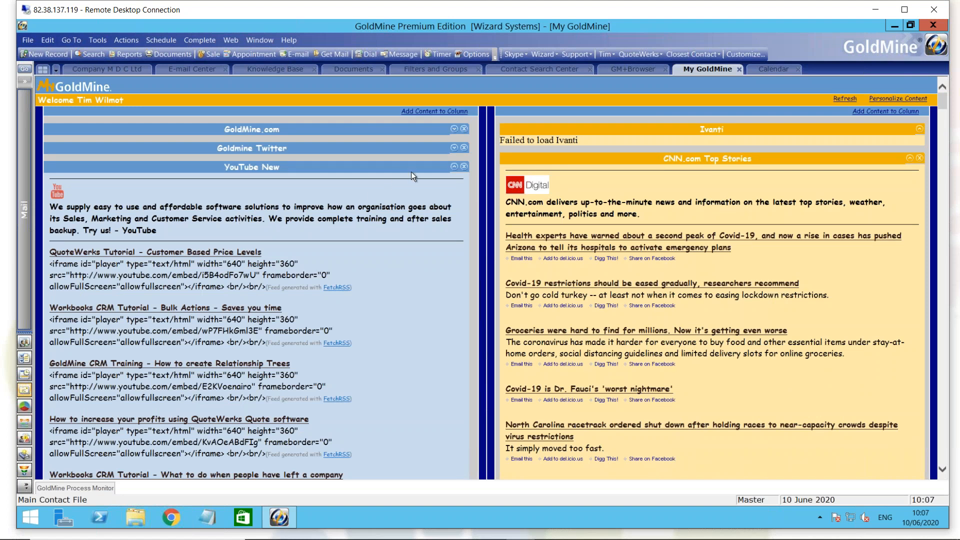
left_click(454, 166)
left_click(454, 167)
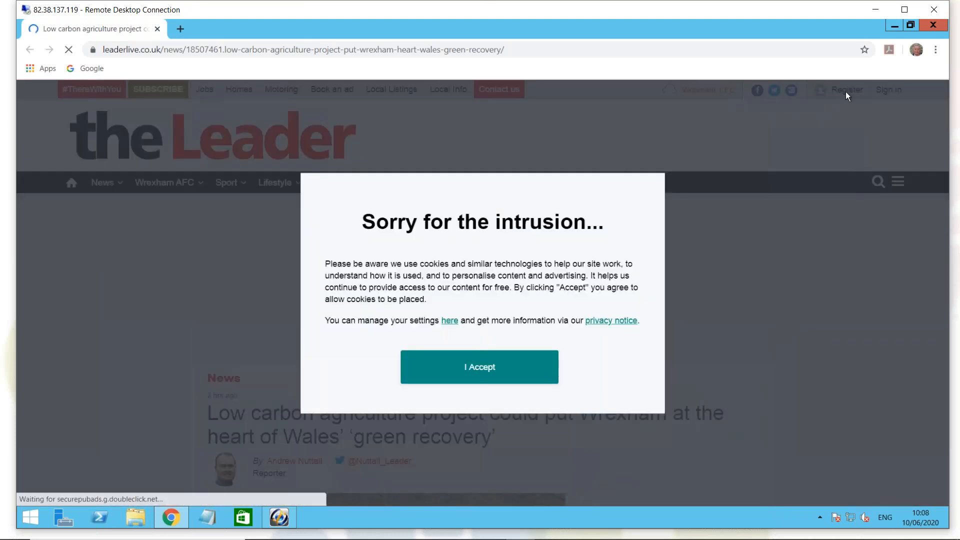
Step: Close the opened Leader news article and collapse the Construction, GoldMine Blog, CNN.com Top Stories and CRM Tenders feeds
left_click(930, 24)
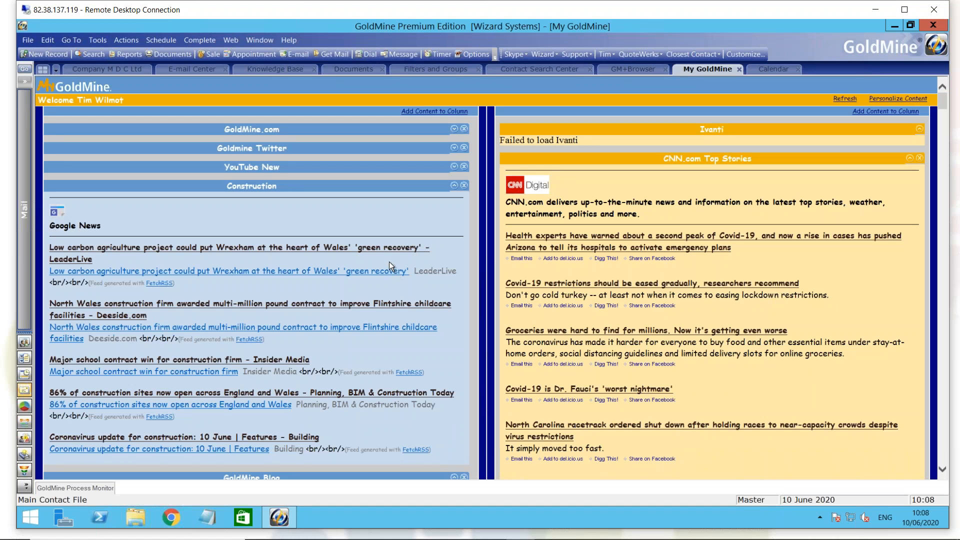
left_click(453, 186)
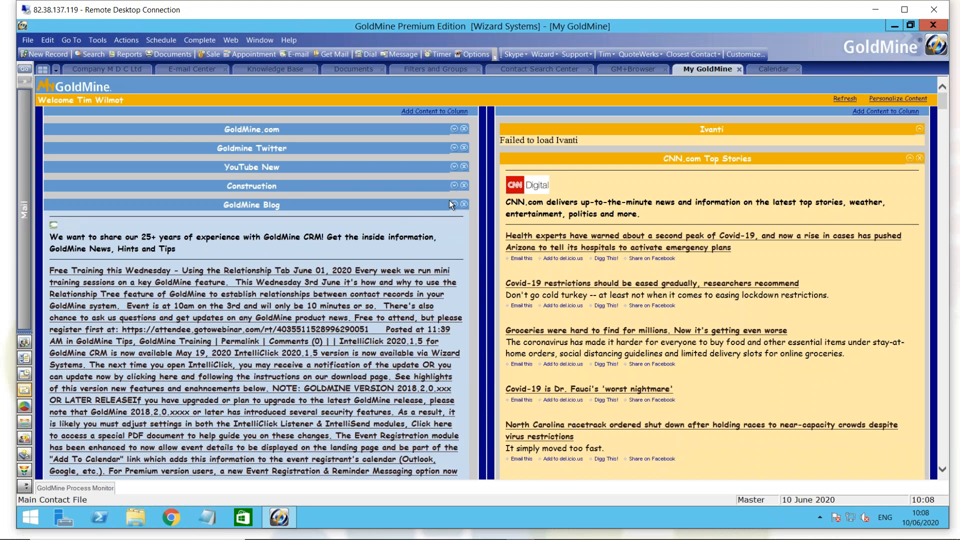
left_click(454, 204)
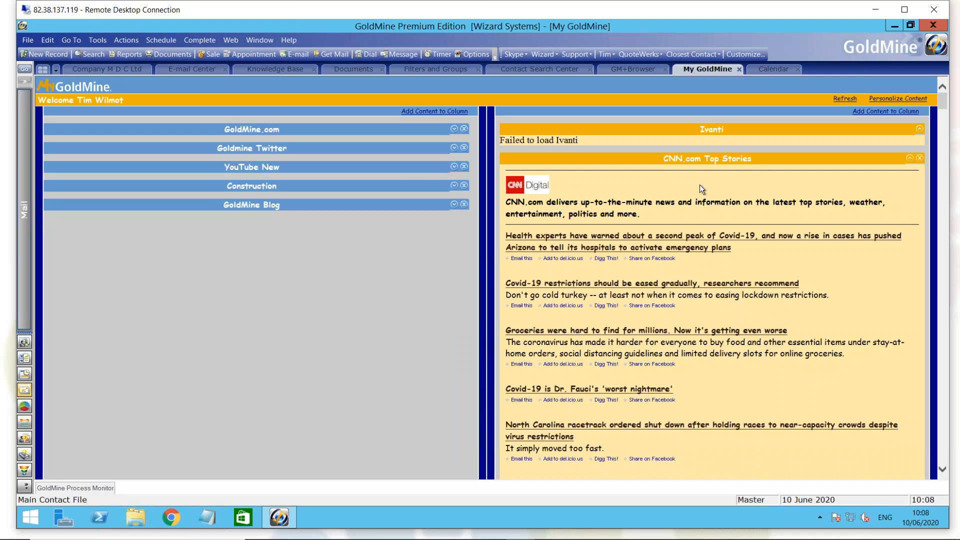
left_click(909, 159)
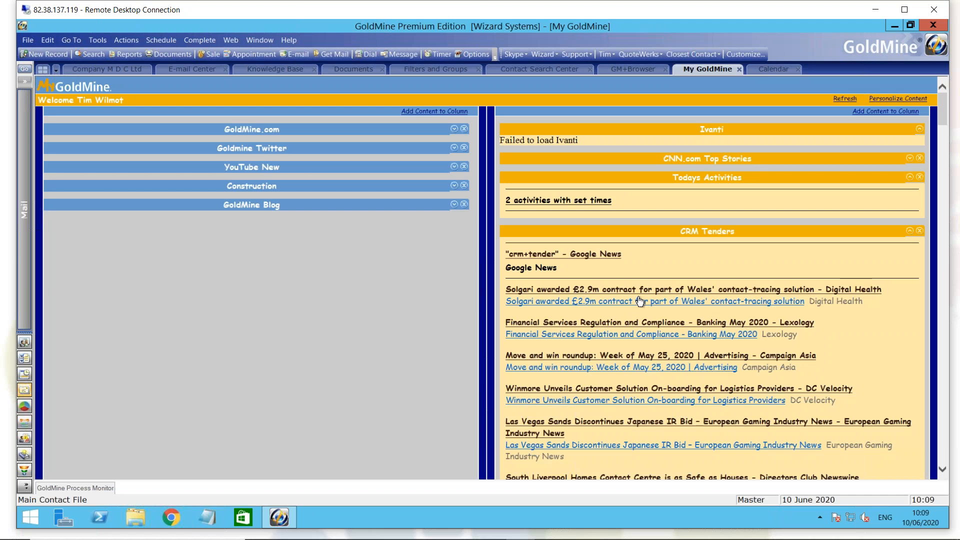
left_click(909, 231)
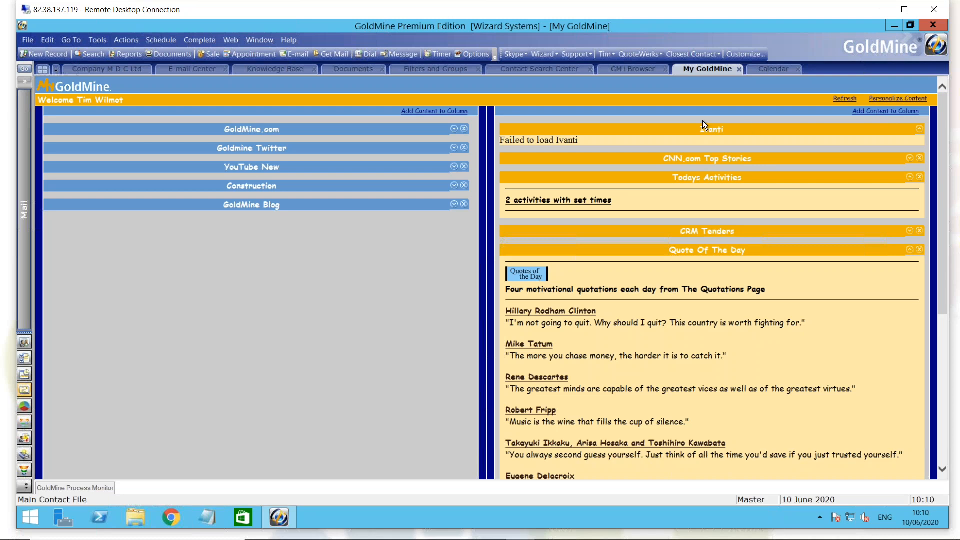
Step: Browse the resources that can be added to the first column, including BBC News: Front Page and Backup information
left_click(438, 117)
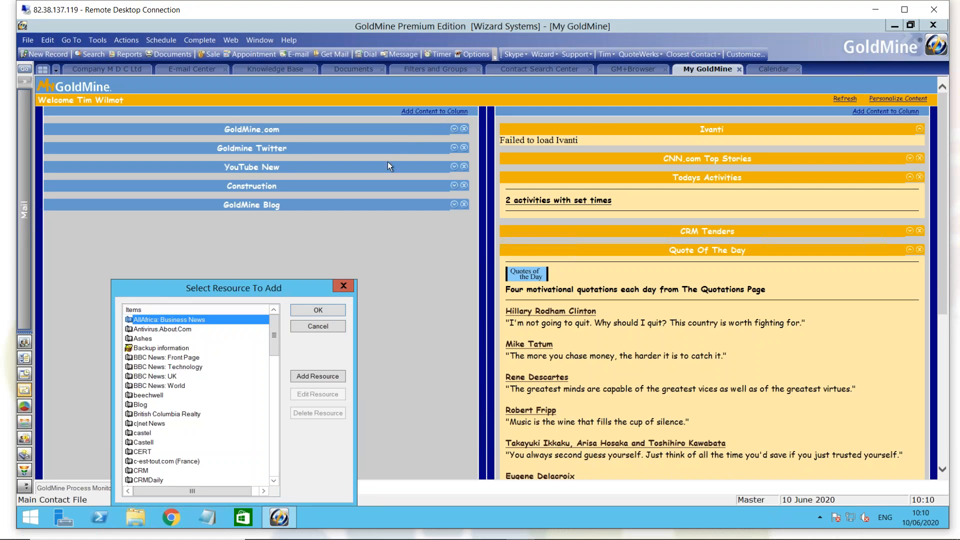
left_click_drag(307, 286, 371, 190)
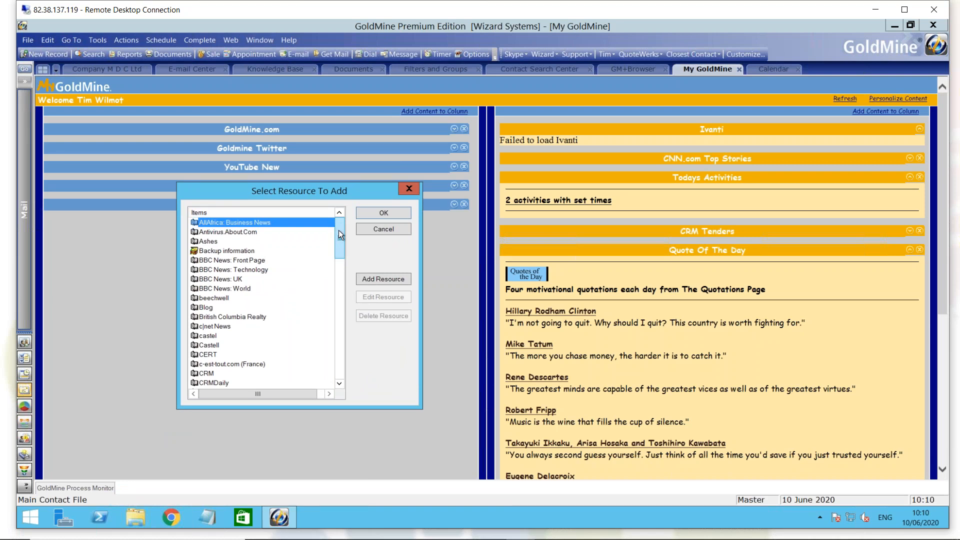
left_click(258, 260)
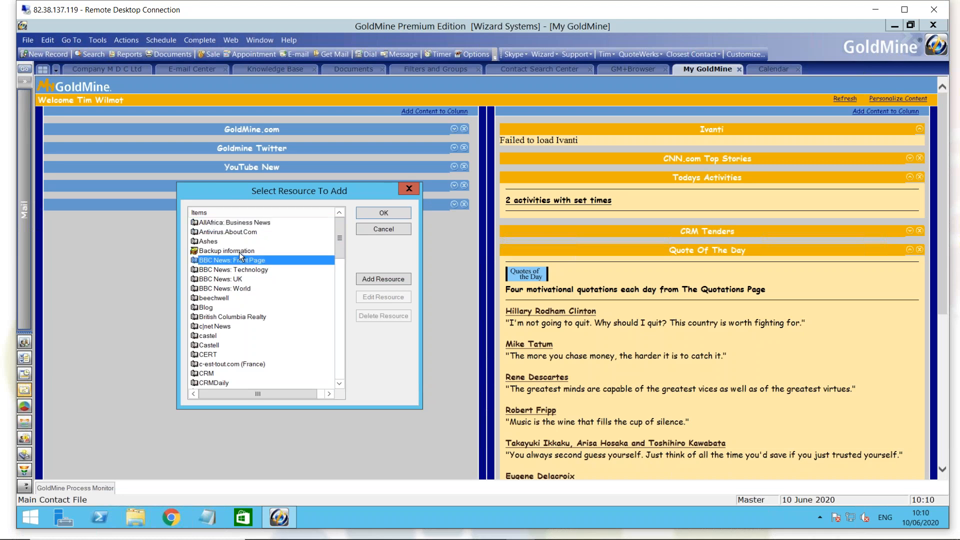
left_click(239, 252)
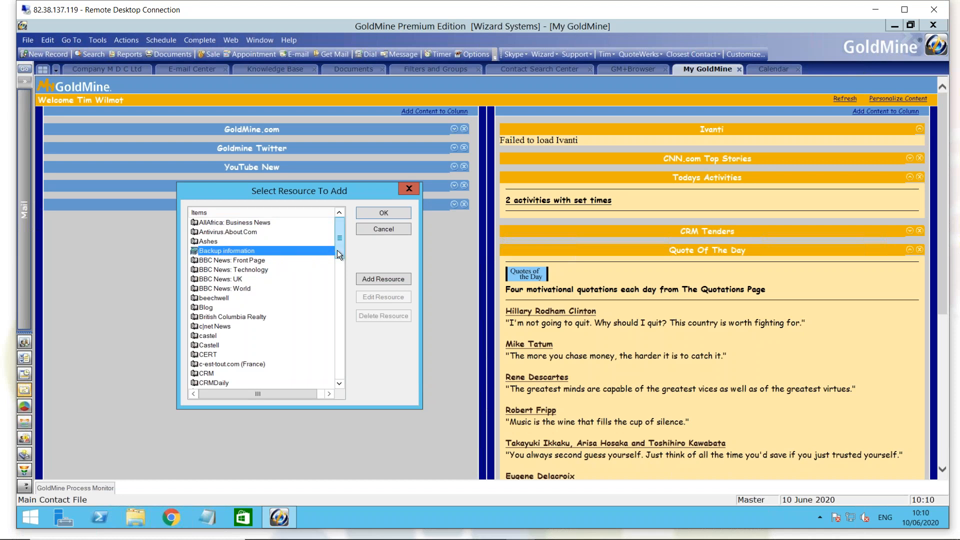
left_click_drag(337, 251, 334, 271)
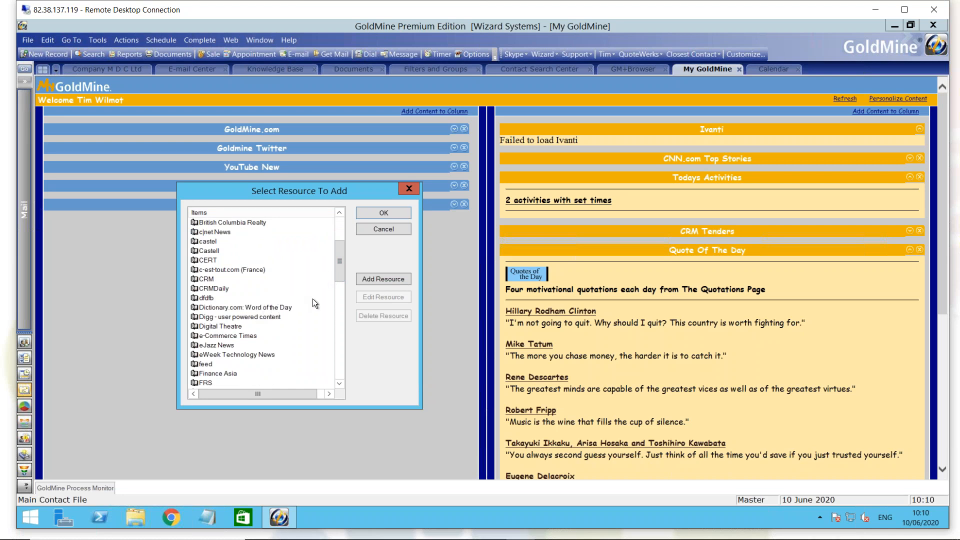
Step: Try out a new RSS resource titled "web site" without a URL and leave the resource dialogs without saving
left_click(381, 279)
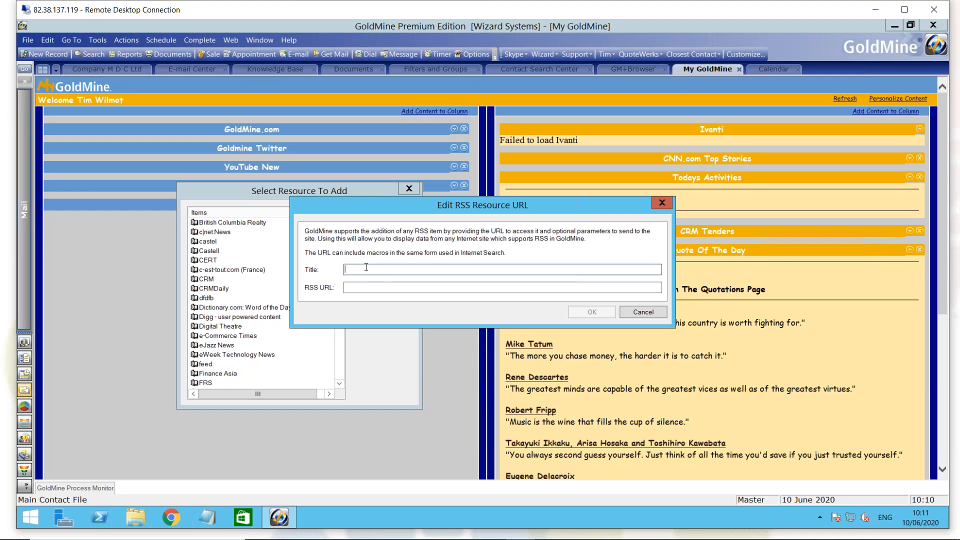
type("web site")
left_click(354, 287)
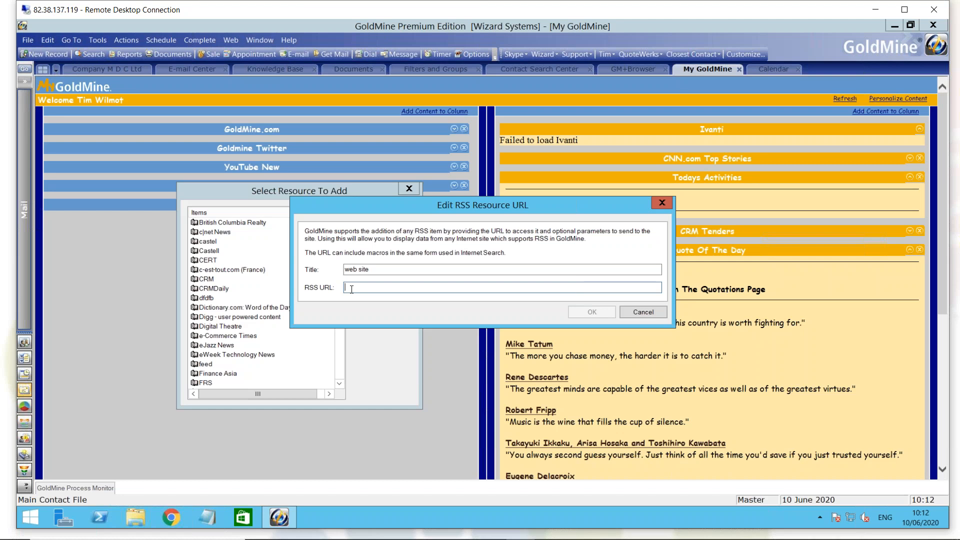
left_click(646, 313)
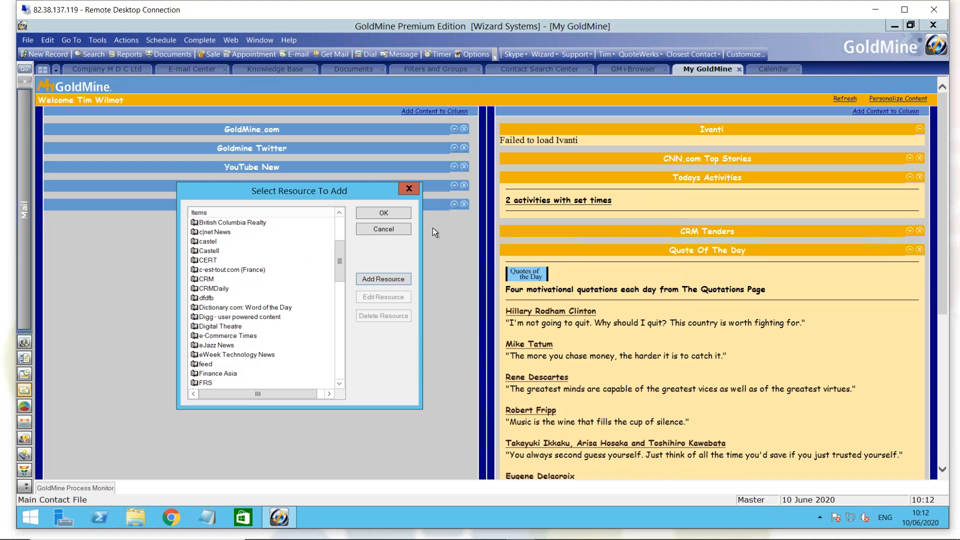
left_click(389, 232)
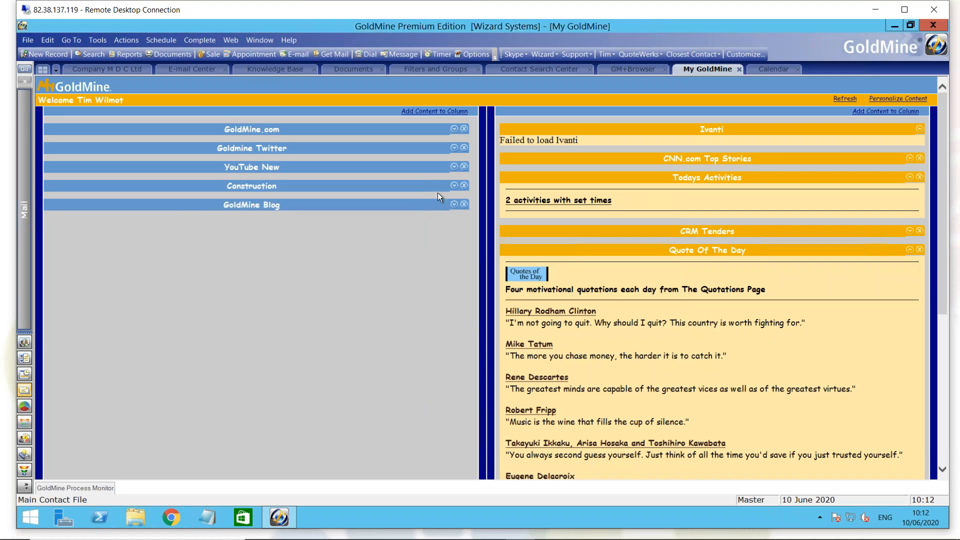
Step: Expand the Goldmine Twitter feed to view its posts, collapse it again, and expand the Construction feed
left_click(453, 149)
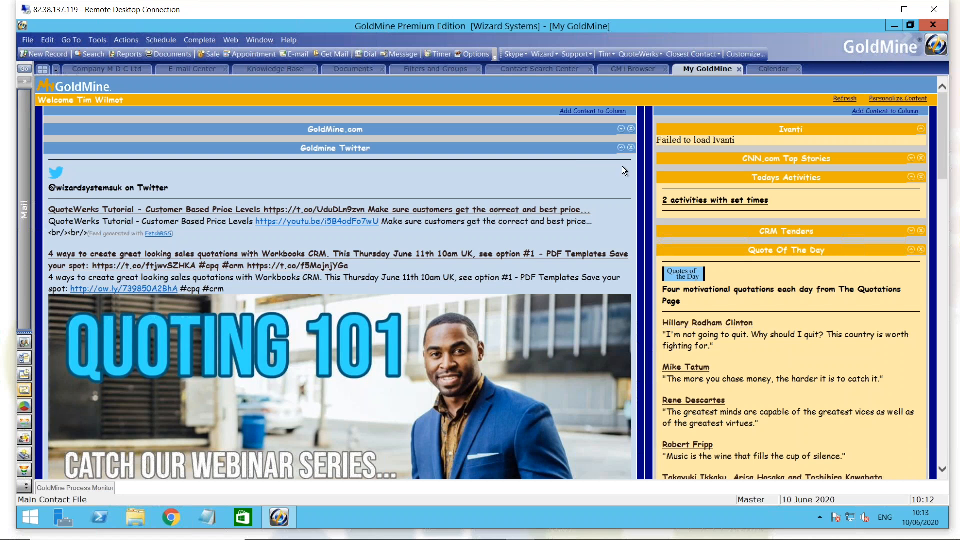
left_click(621, 148)
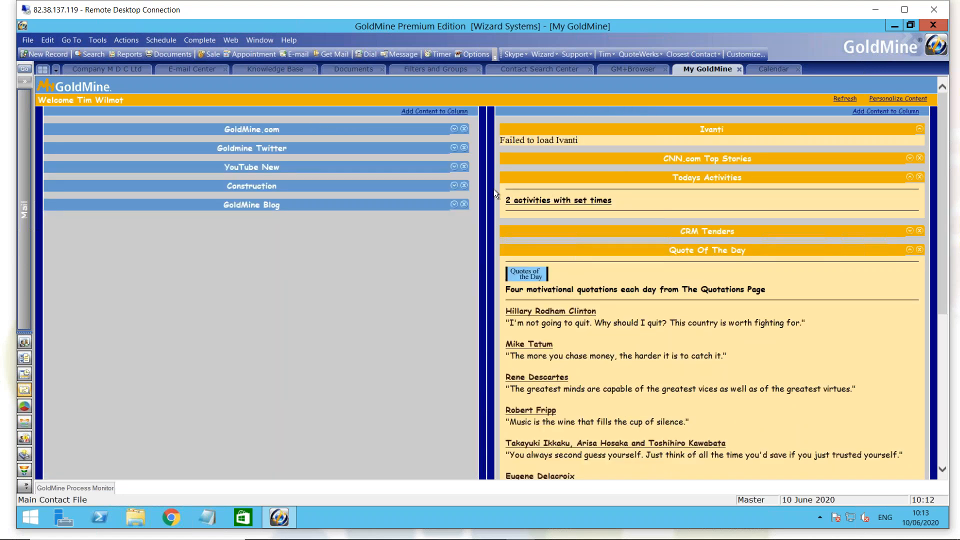
left_click(454, 186)
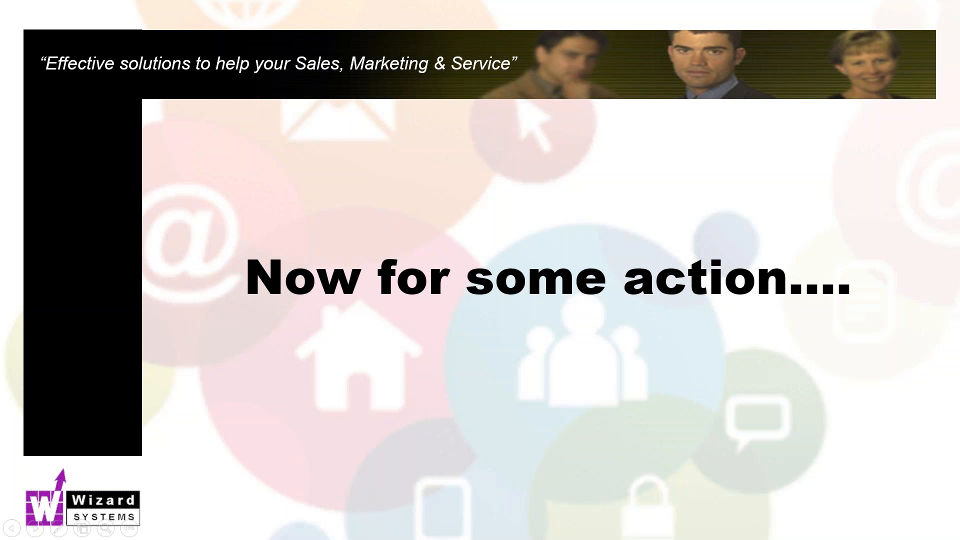
key("Right")
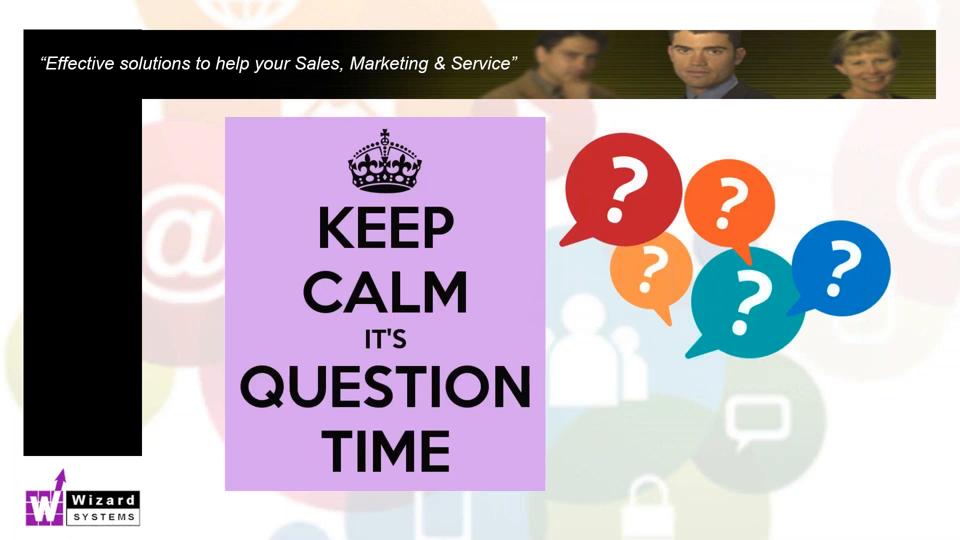